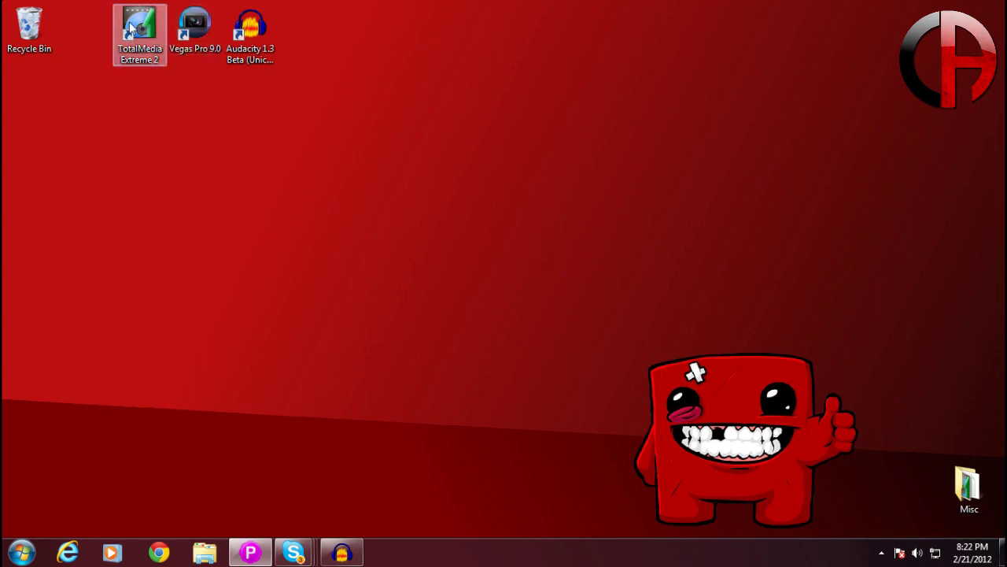
# Launch TotalMedia Extreme and open the Create Video > Record Video capture module
pyautogui.moveTo(130, 25)
pyautogui.mouseDown()
pyautogui.moveTo(75, 30)
pyautogui.moveTo(146, 35)
pyautogui.mouseUp()
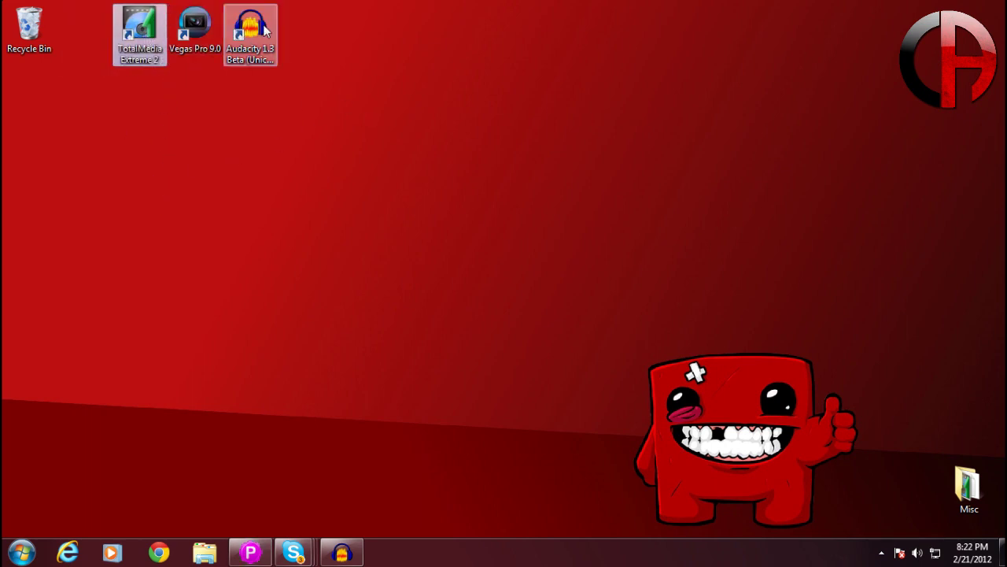
pyautogui.moveTo(264, 30)
pyautogui.mouseDown()
pyautogui.moveTo(266, 130)
pyautogui.moveTo(264, 32)
pyautogui.mouseUp()
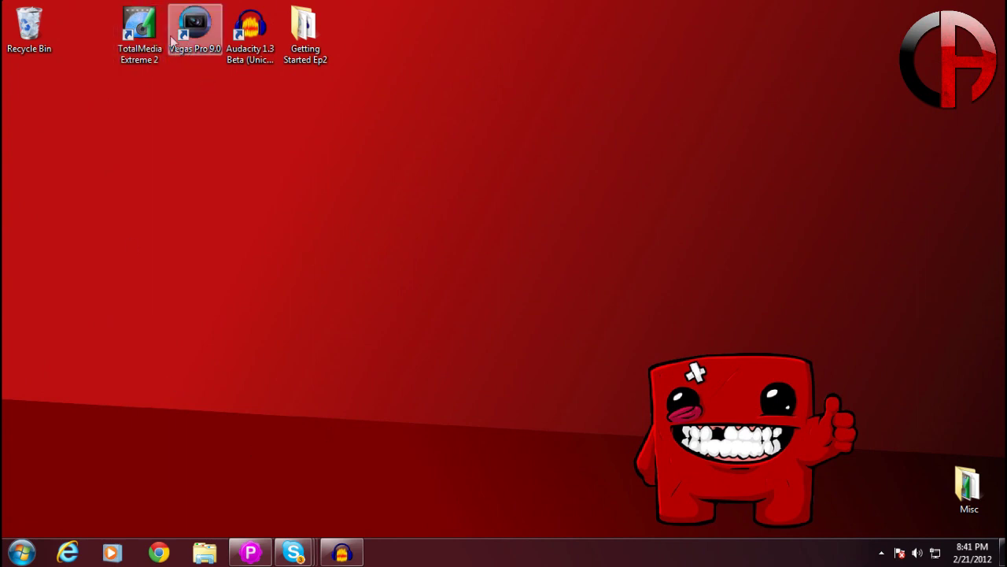
pyautogui.doubleClick(141, 27)
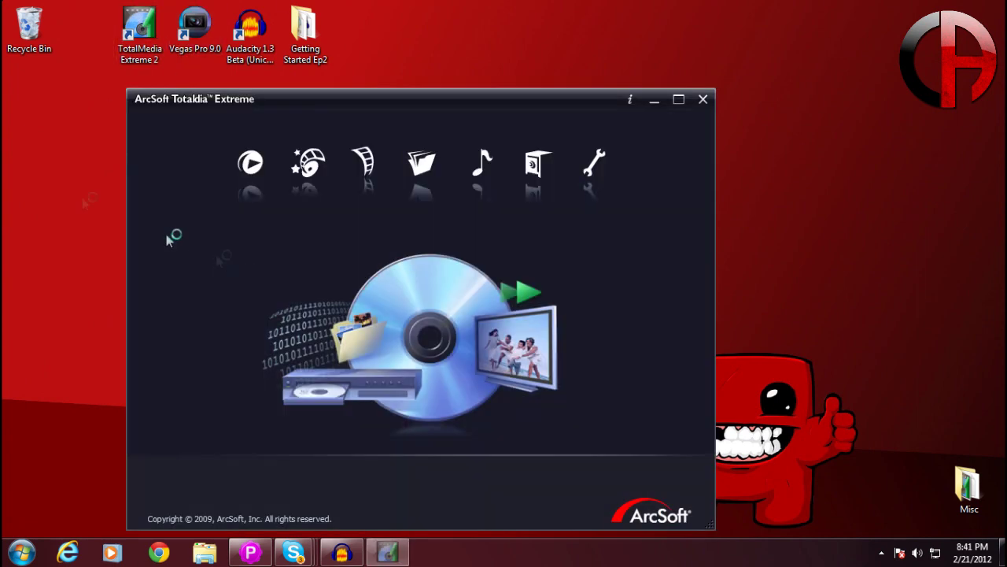
pyautogui.click(362, 185)
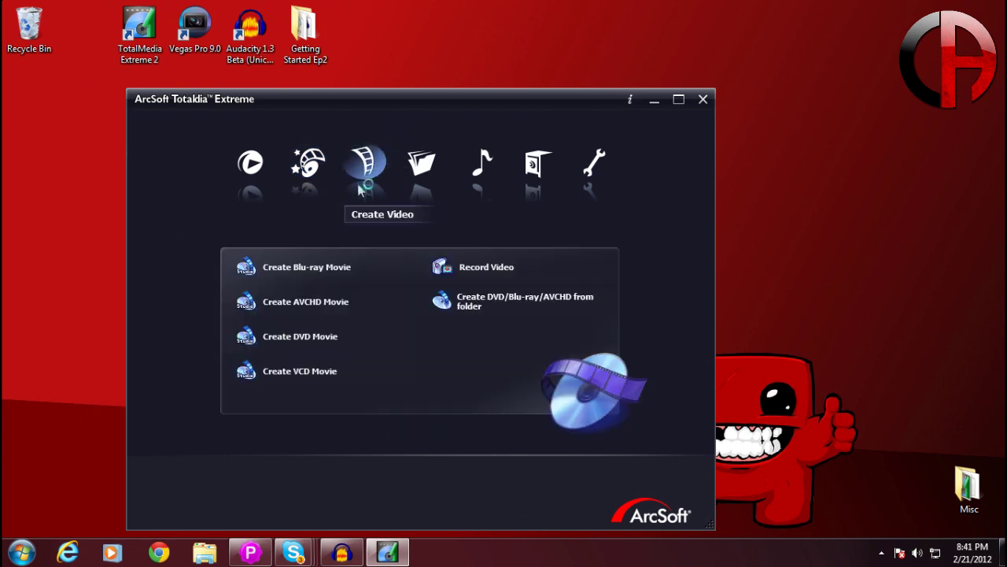
pyautogui.click(459, 277)
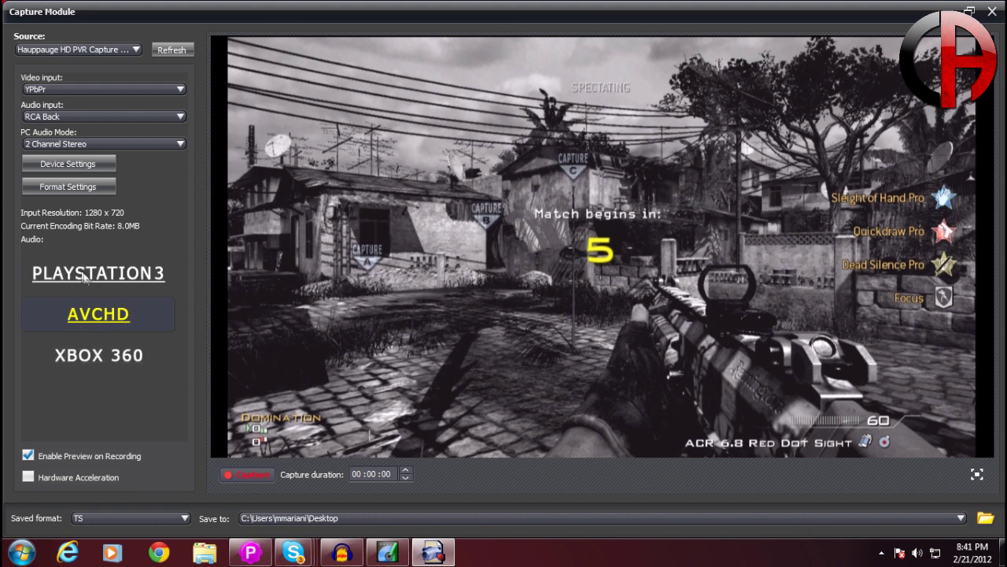
# Choose the AVCHD capture preset (TS output) and keep Desktop as the save location
pyautogui.click(107, 277)
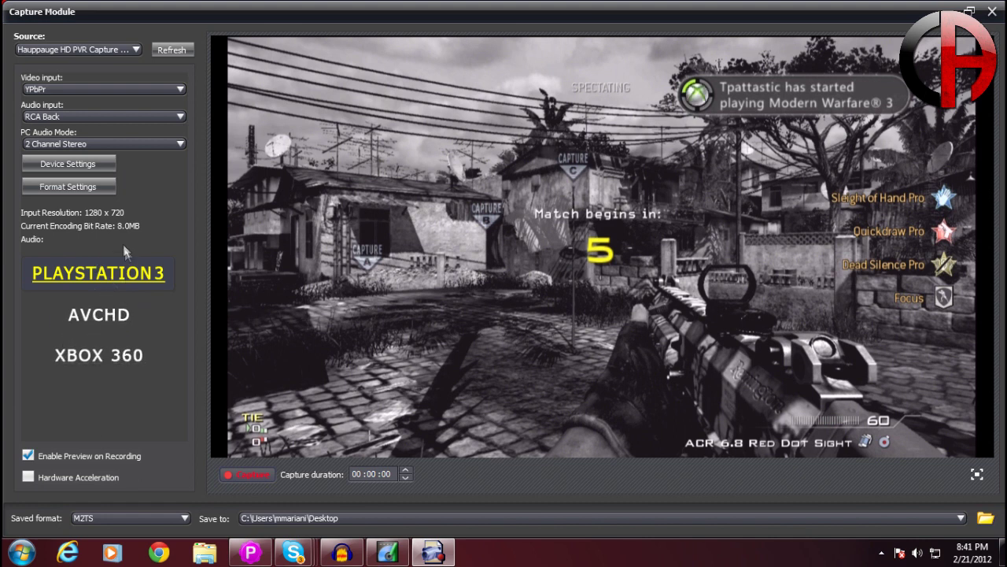
pyautogui.click(91, 316)
pyautogui.click(114, 271)
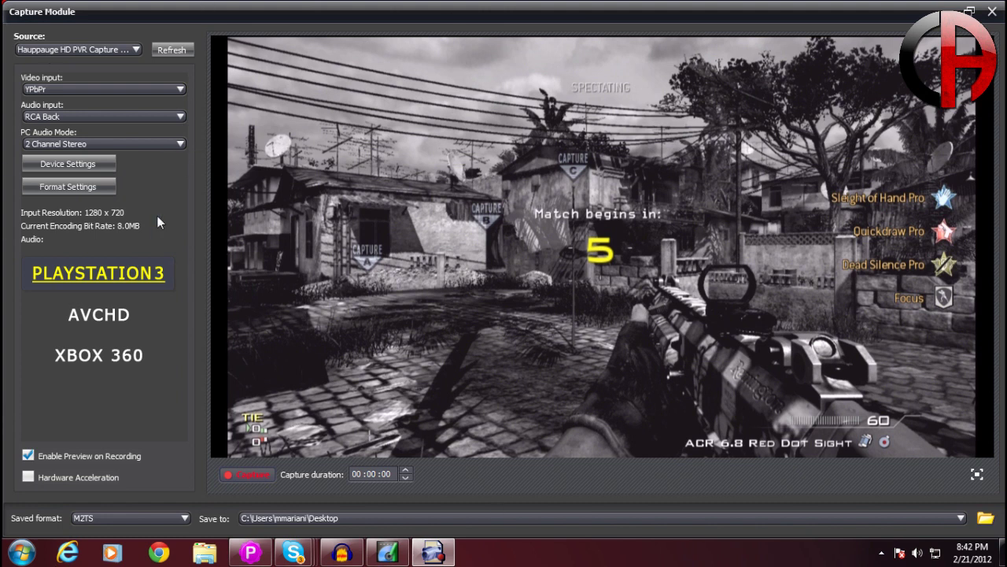
pyautogui.click(98, 314)
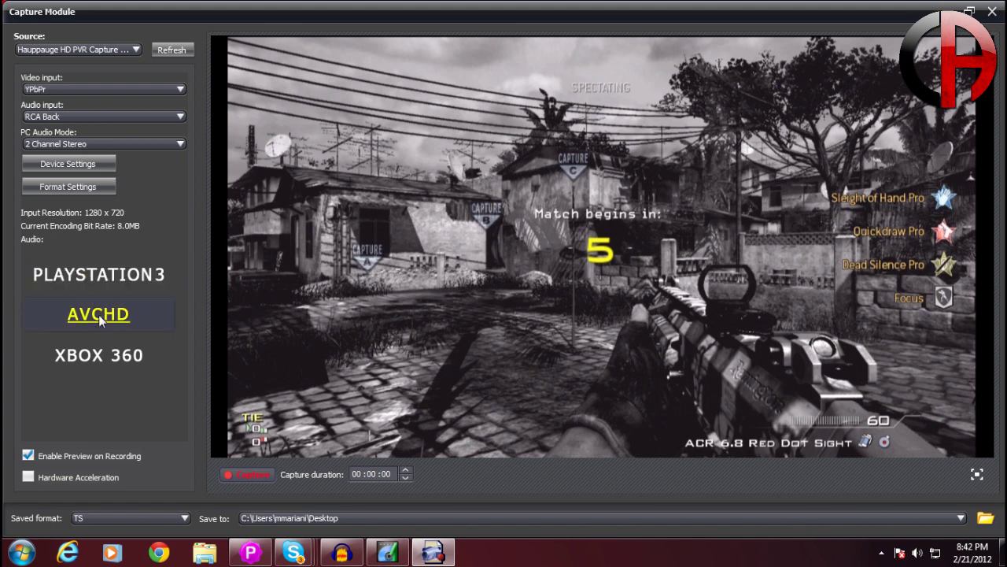
pyautogui.click(960, 518)
pyautogui.click(964, 519)
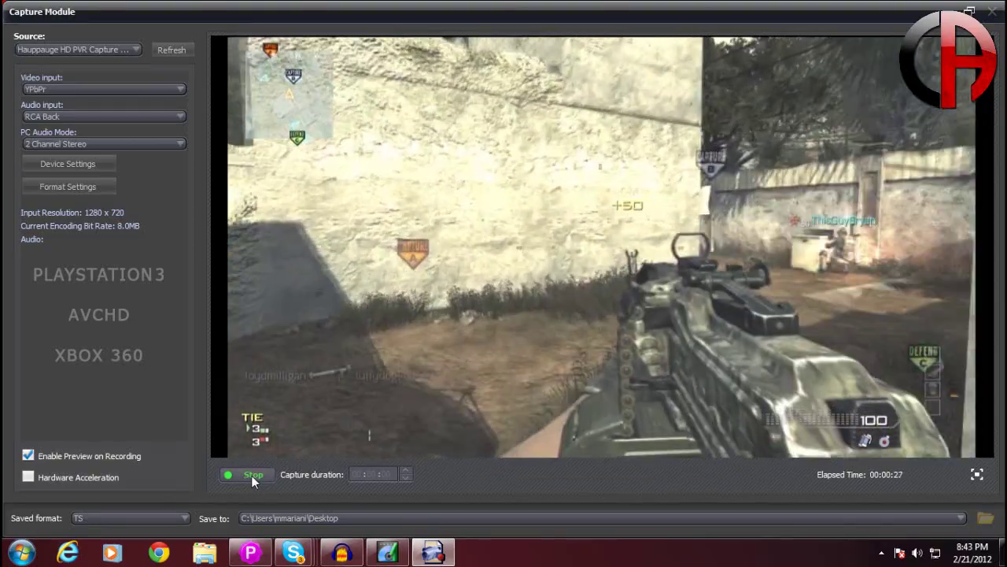
# Stop the gameplay capture after about 28 seconds
pyautogui.click(253, 478)
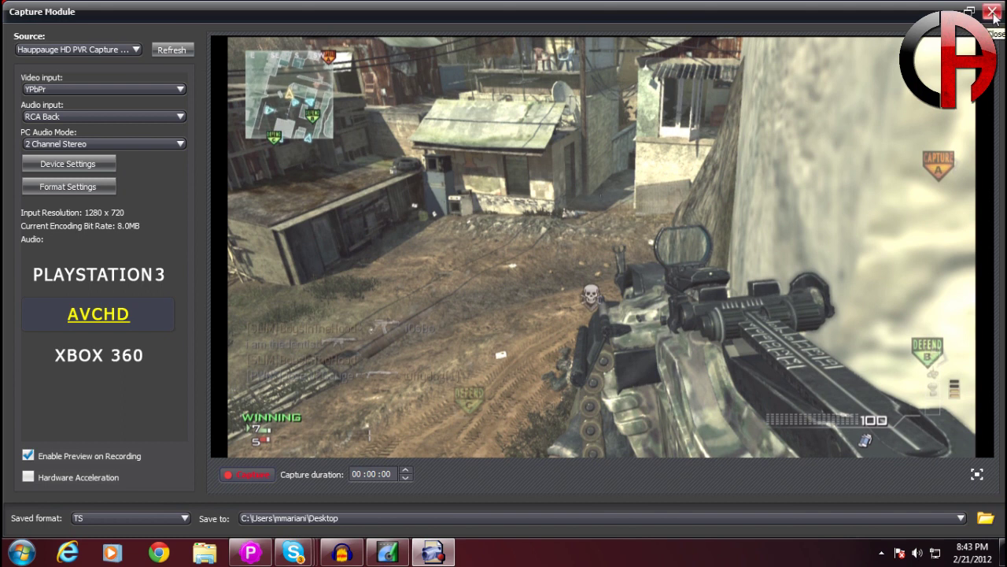
# Close the Capture Module and TotalMedia Extreme, then open the new 2012_2_21_ clip on the desktop
pyautogui.click(993, 14)
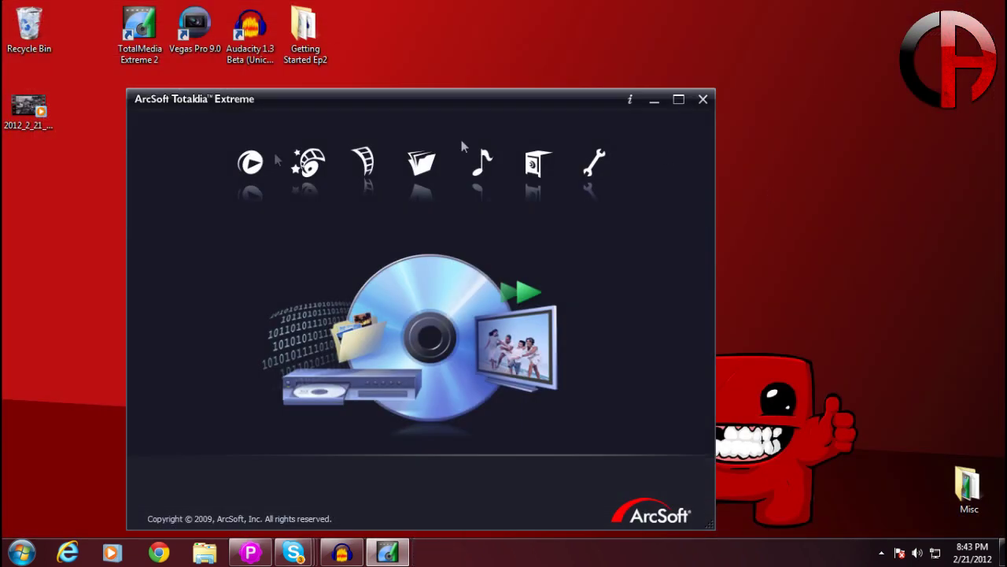
pyautogui.click(702, 100)
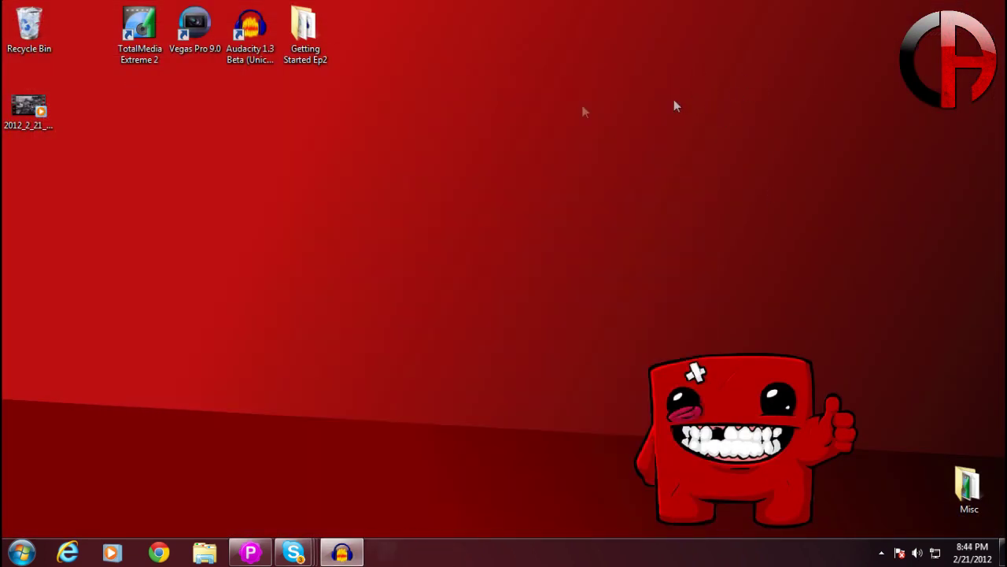
pyautogui.doubleClick(28, 110)
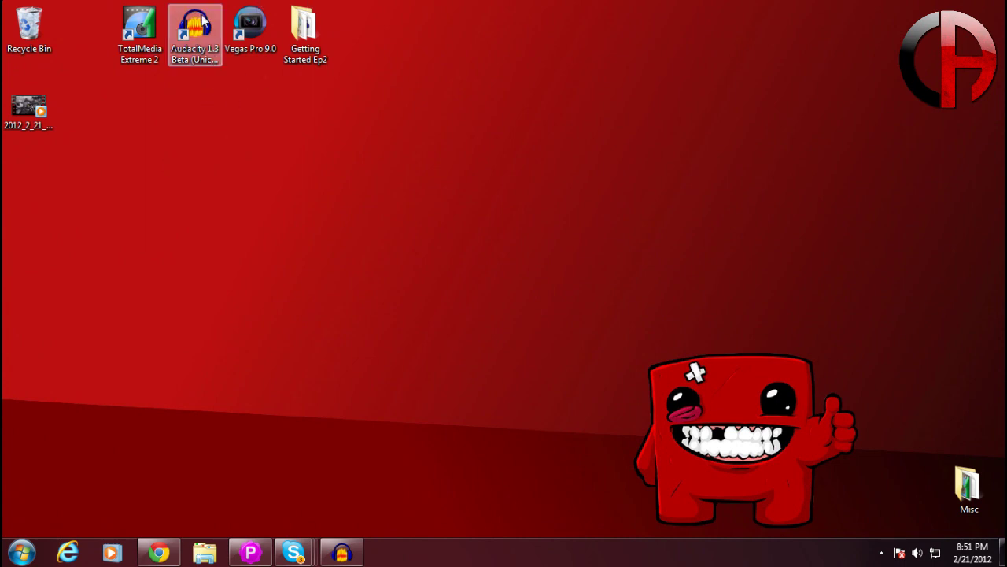
# Open the Audacity 1.3 Series Windows download page, scroll to Recommended Download, then minimize Chrome
pyautogui.click(341, 553)
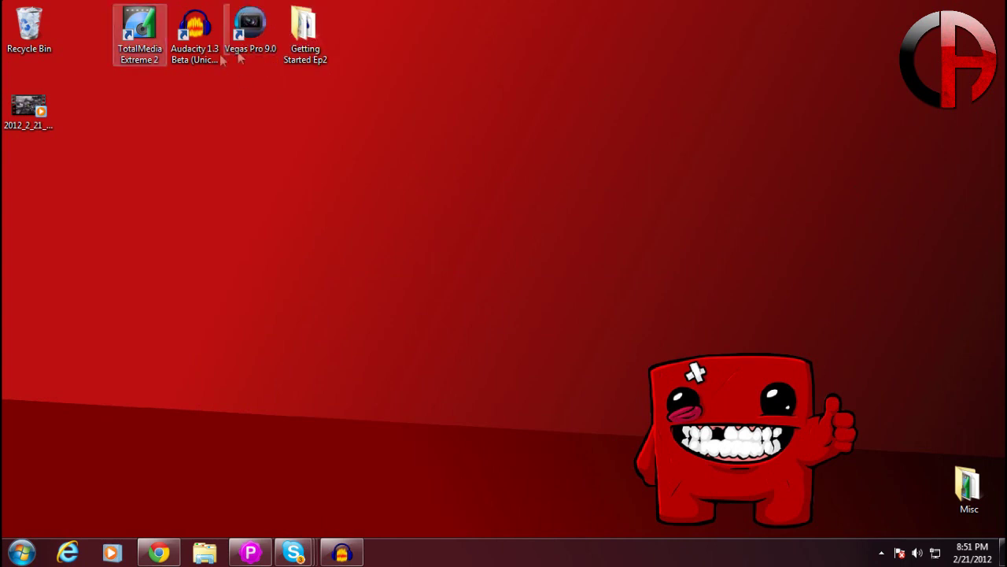
pyautogui.click(158, 552)
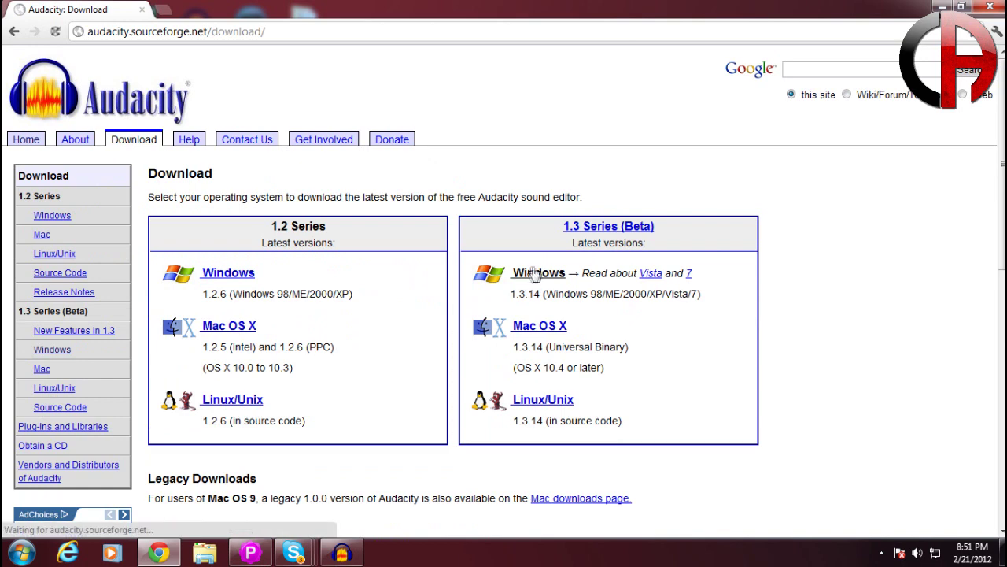
pyautogui.click(539, 272)
pyautogui.scroll(-4, 445, 202)
pyautogui.scroll(-2, 446, 202)
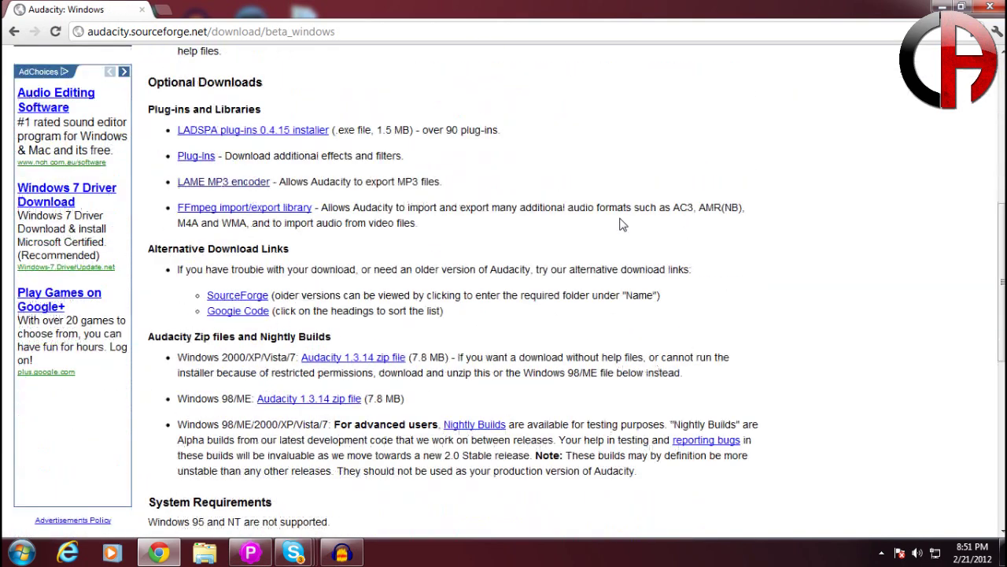
pyautogui.scroll(5, 607, 90)
pyautogui.scroll(-3, 620, 73)
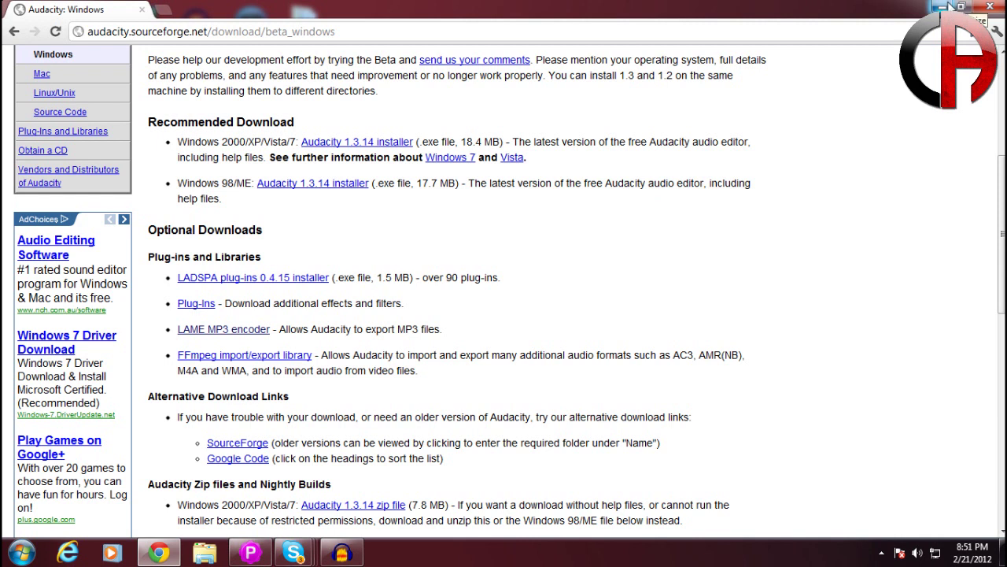
pyautogui.click(945, 6)
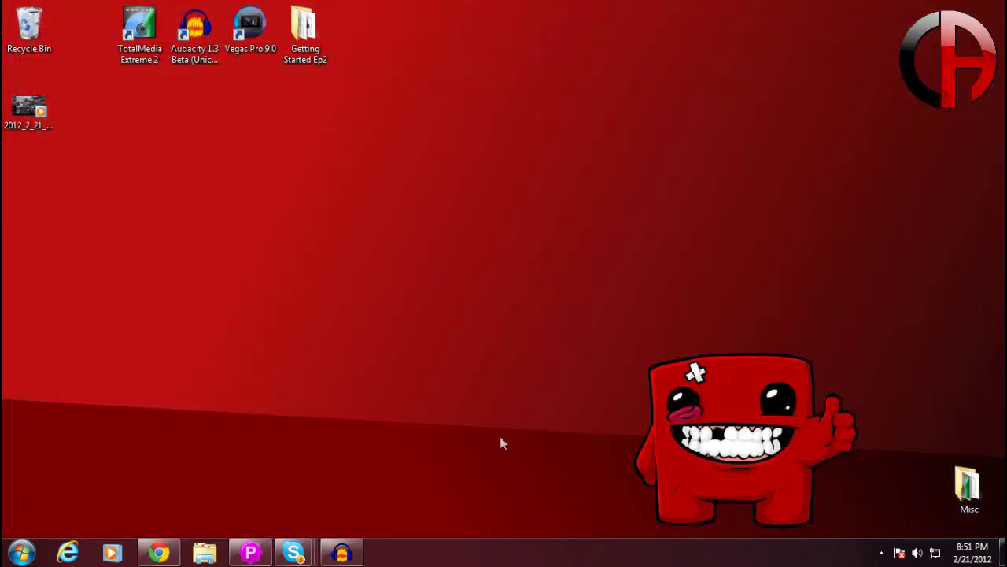
# Play the captured clip in Windows Media Player, pause and minimize it, and switch to Audacity
pyautogui.click(342, 553)
pyautogui.doubleClick(29, 110)
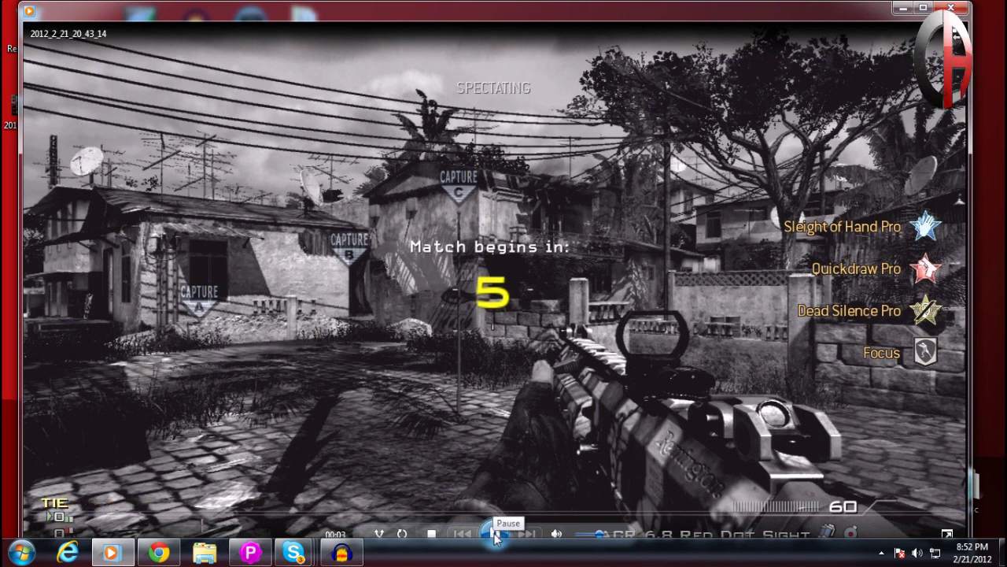
pyautogui.click(494, 534)
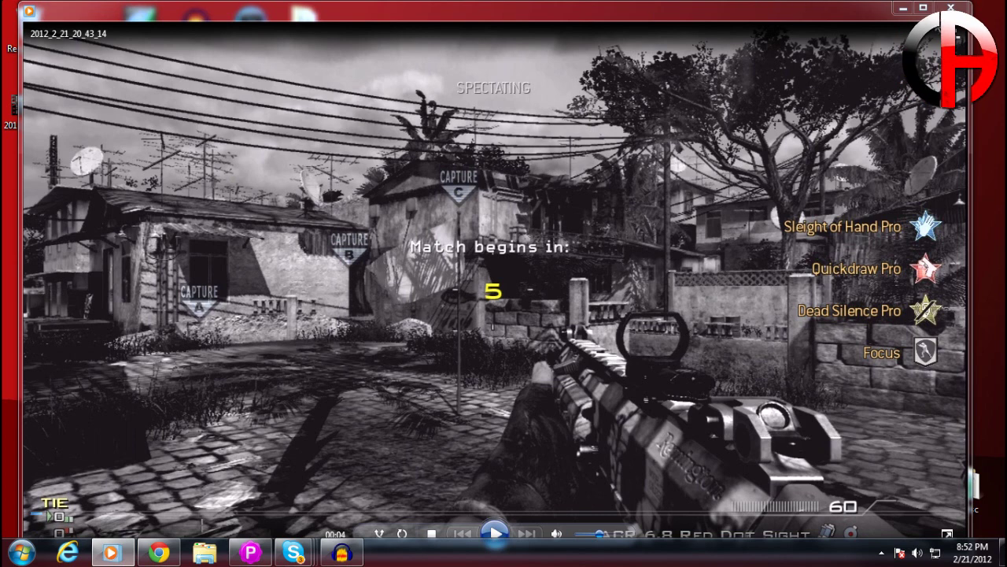
pyautogui.click(902, 9)
pyautogui.click(331, 554)
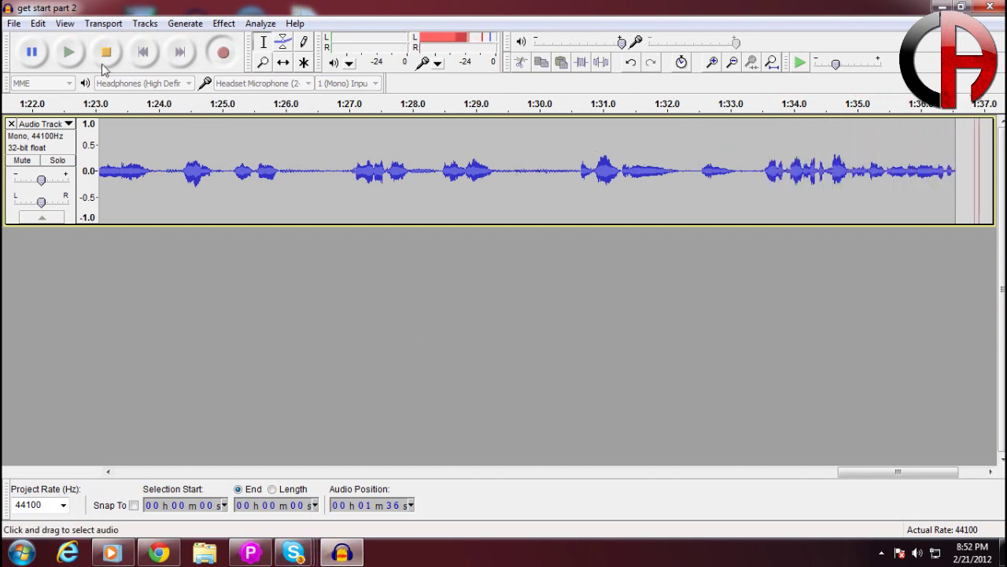
# Record a new Audacity commentary track with R, then minimize Audacity
pyautogui.click(15, 24)
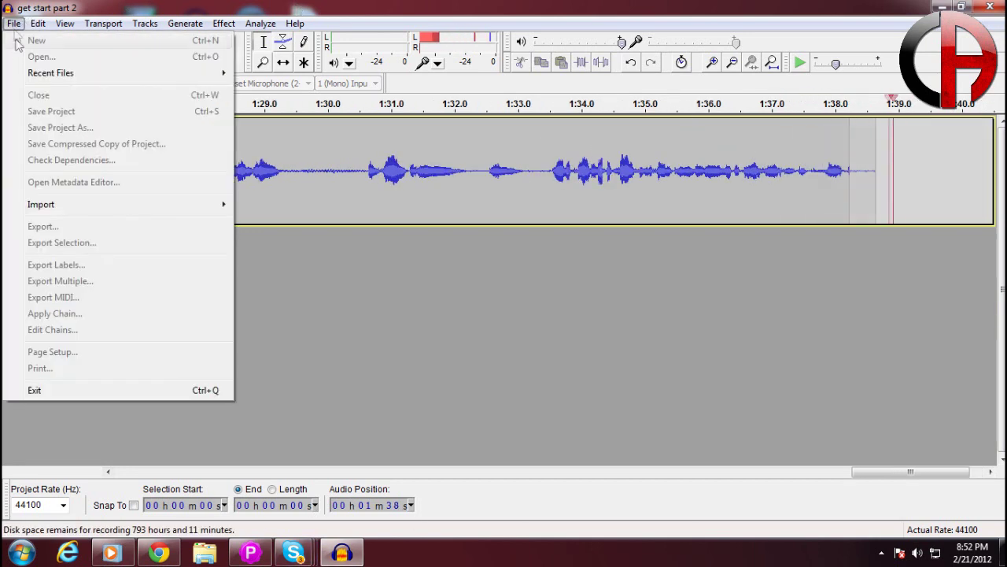
pyautogui.click(272, 6)
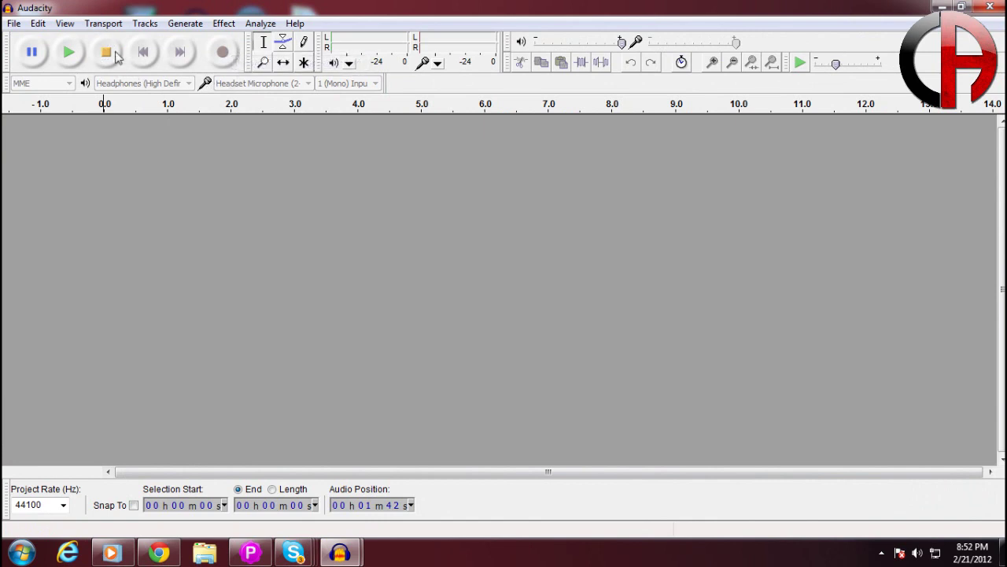
pyautogui.press('r')
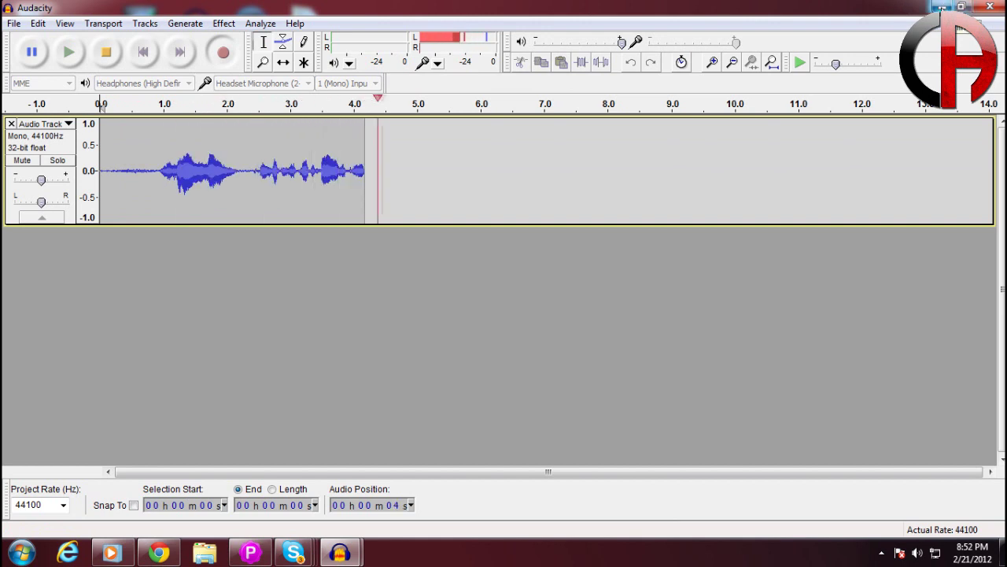
pyautogui.click(942, 7)
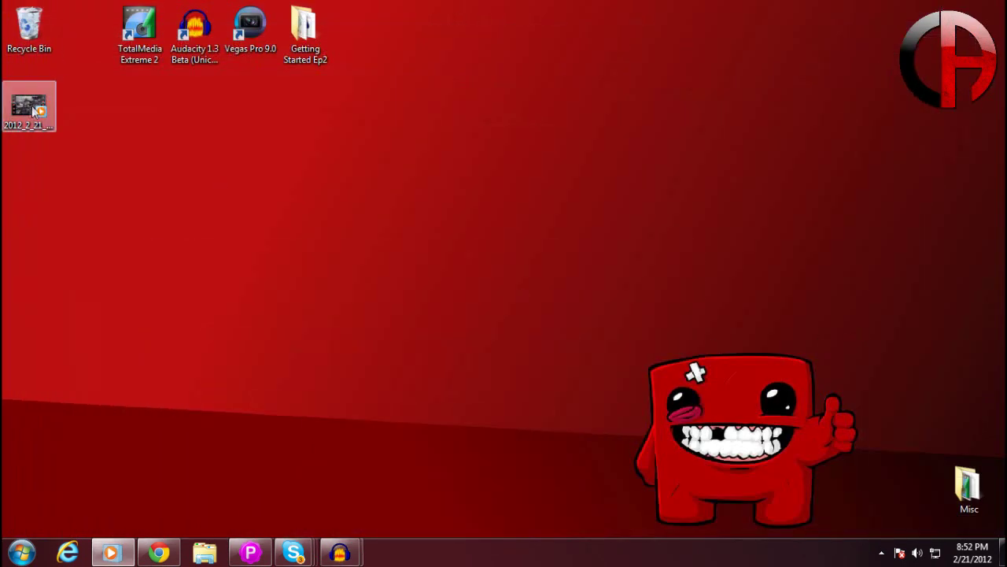
# Restore Windows Media Player and minimize both Audacity windows so the paused video shows
pyautogui.click(115, 555)
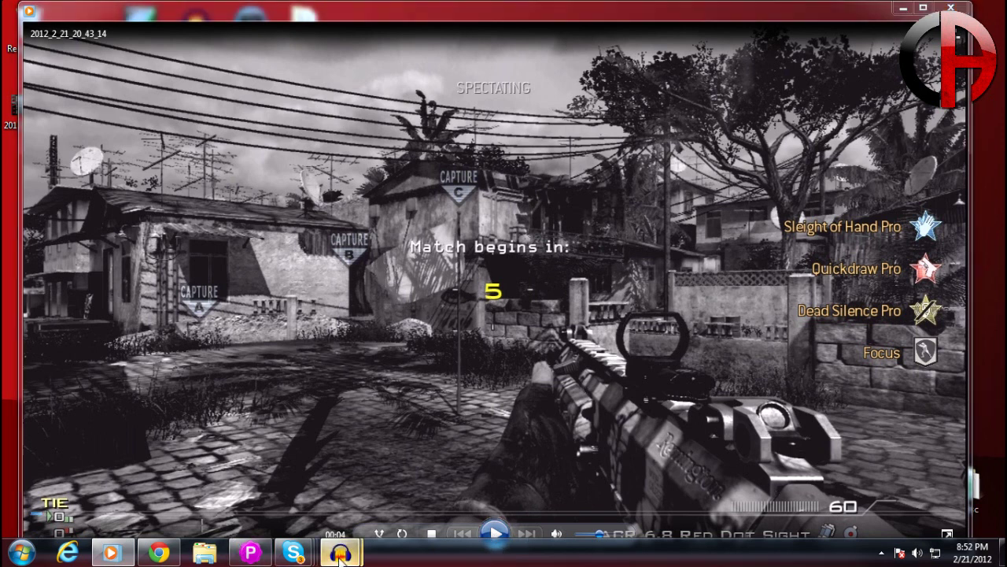
pyautogui.moveTo(340, 551)
pyautogui.click(420, 472)
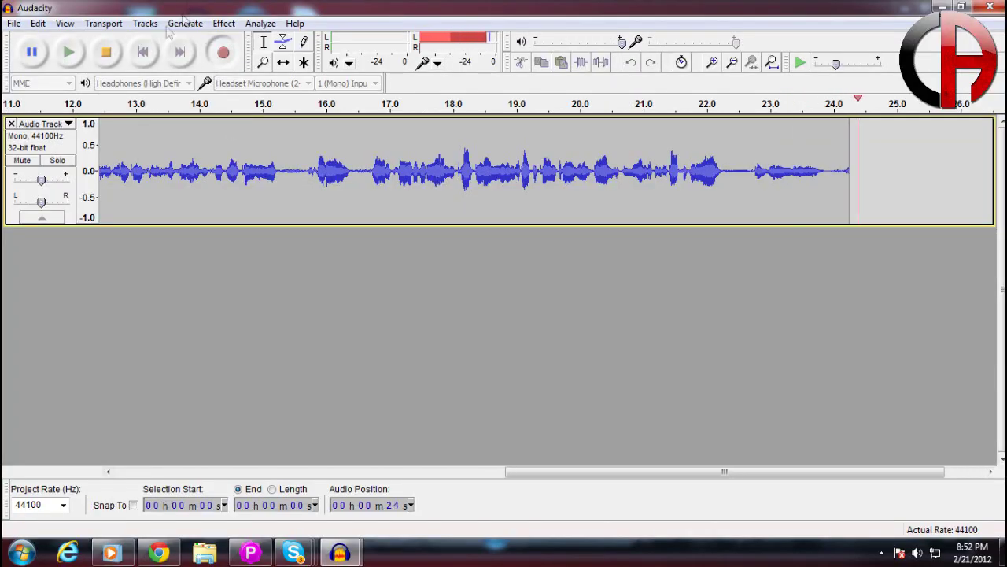
pyautogui.moveTo(340, 552)
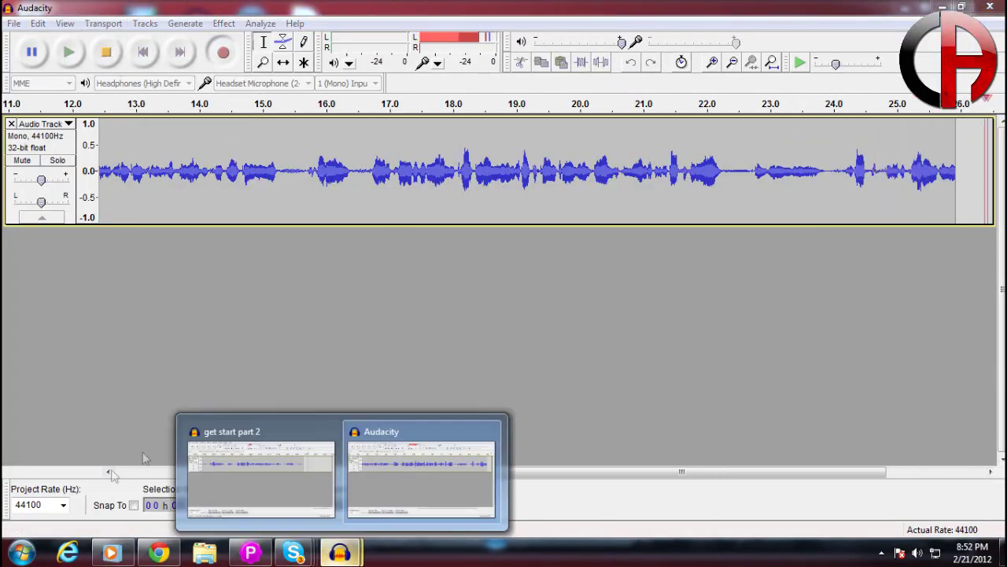
pyautogui.click(233, 475)
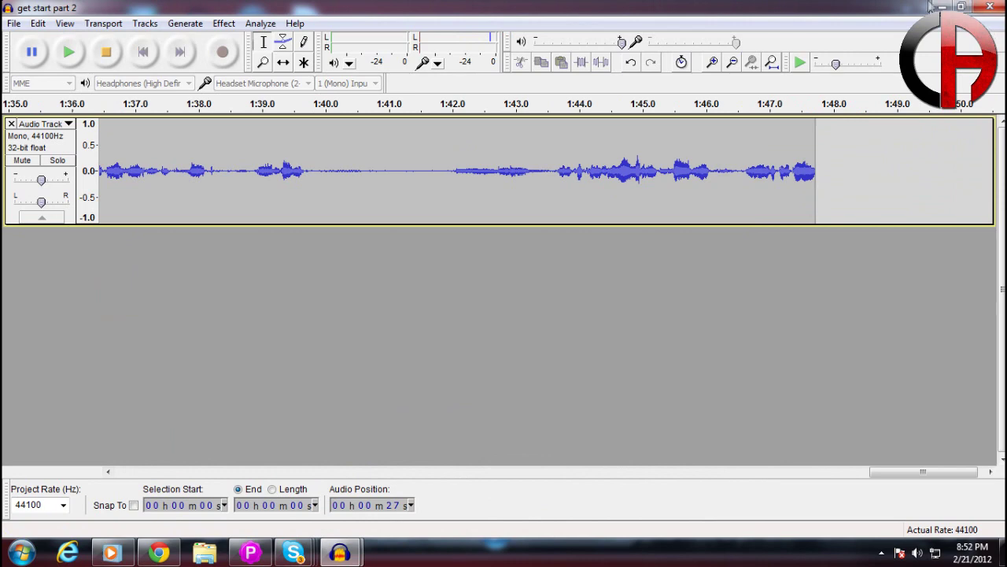
pyautogui.click(942, 6)
pyautogui.click(942, 7)
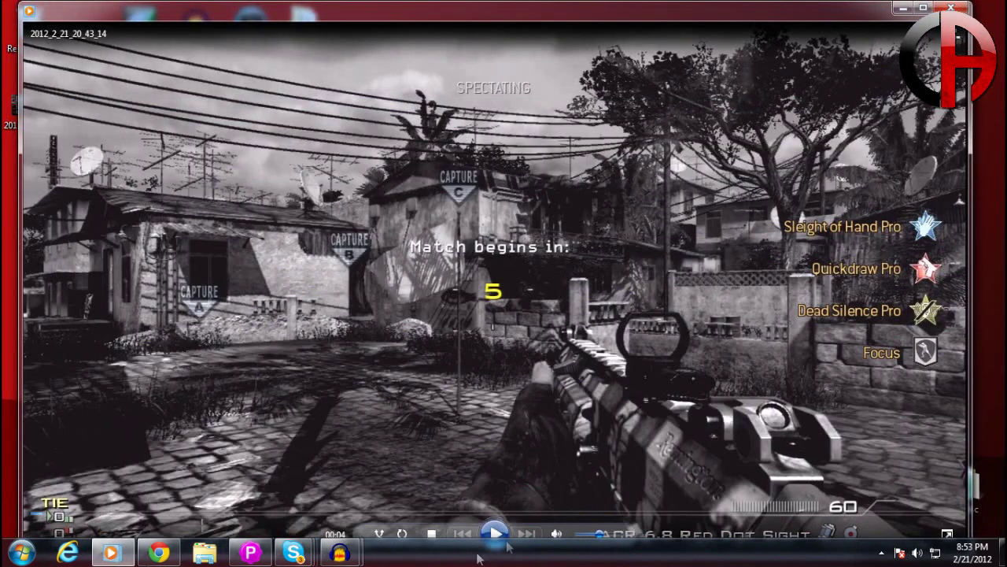
# Play the gameplay video to 00:22, pause it, and switch back to Audacity
pyautogui.click(483, 524)
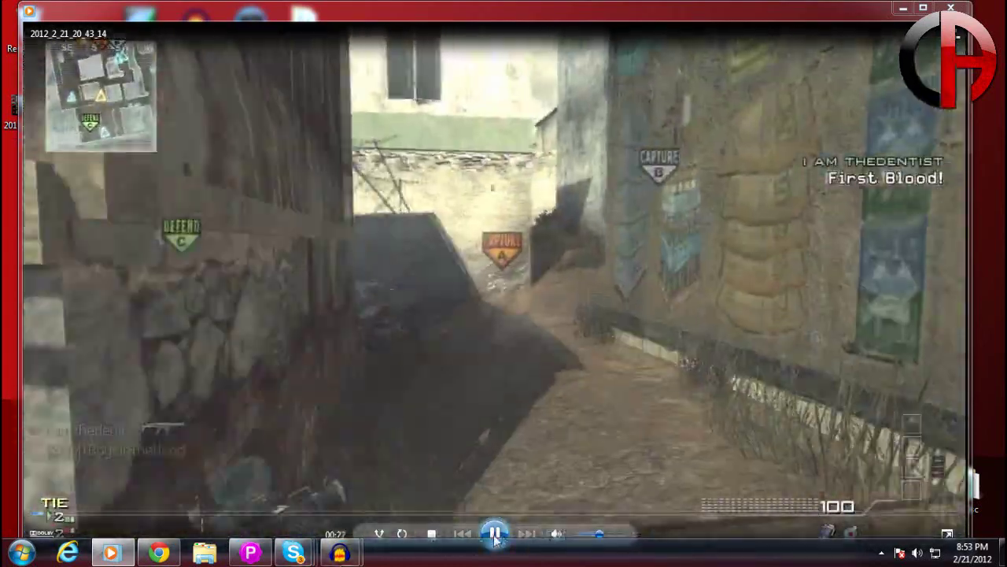
pyautogui.click(348, 332)
pyautogui.moveTo(362, 555)
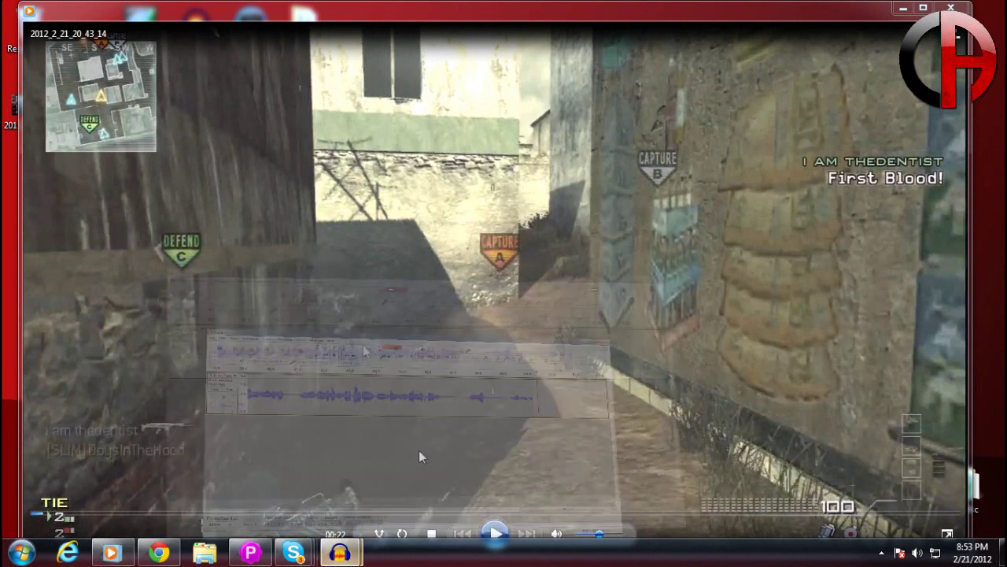
pyautogui.click(419, 451)
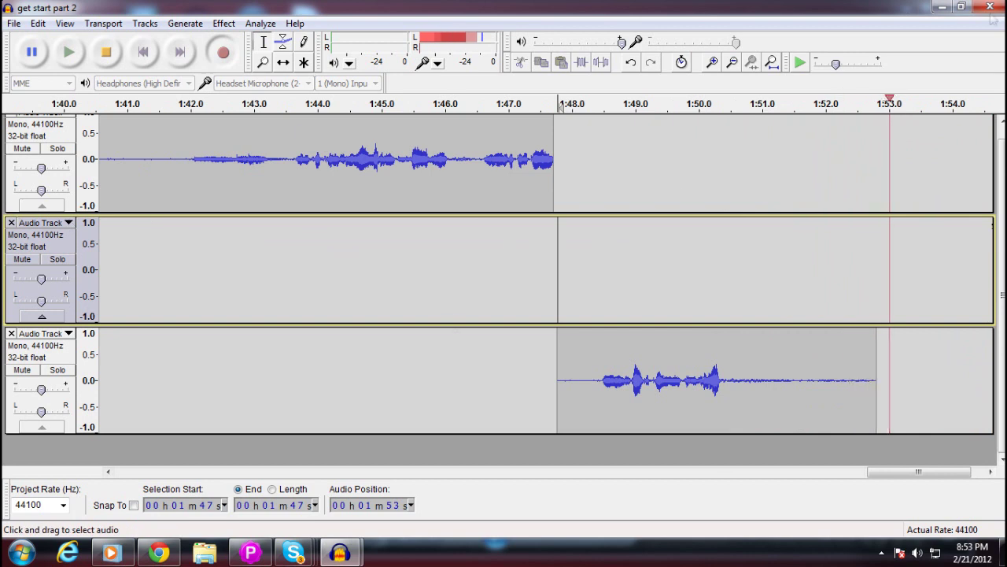
# Minimize the 'get start part 2' project and place the cursor near 43 s in the commentary track
pyautogui.click(947, 8)
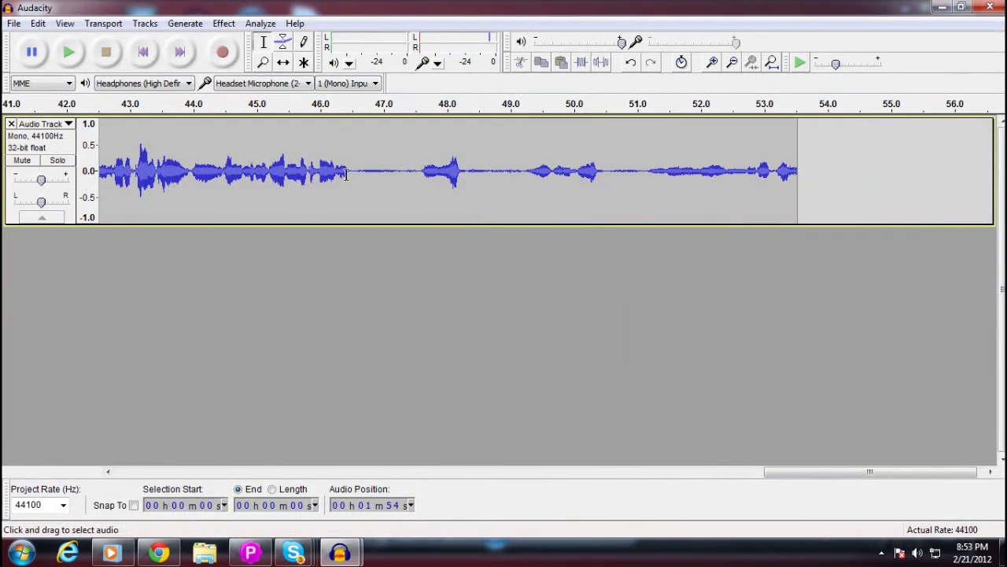
pyautogui.click(158, 183)
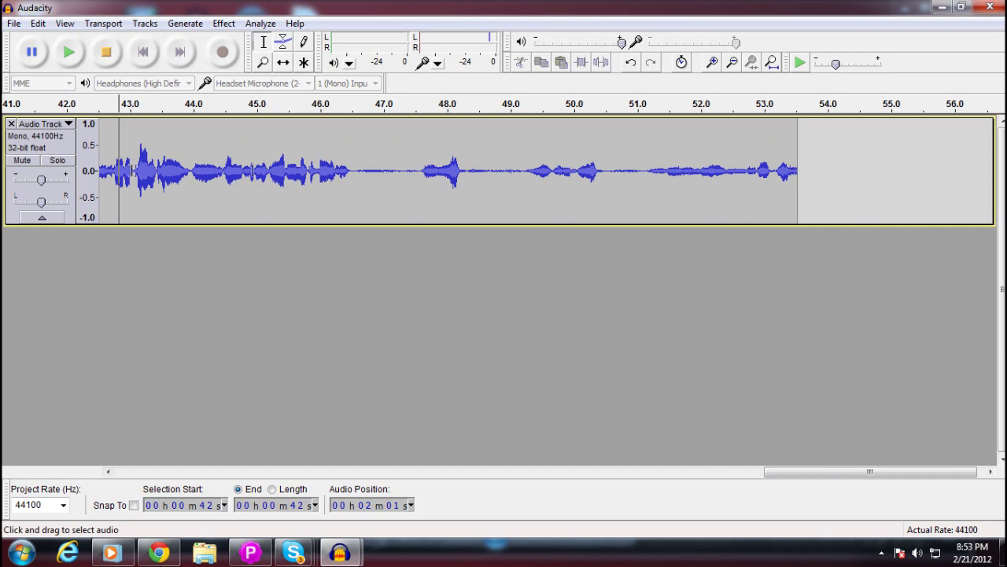
pyautogui.click(14, 24)
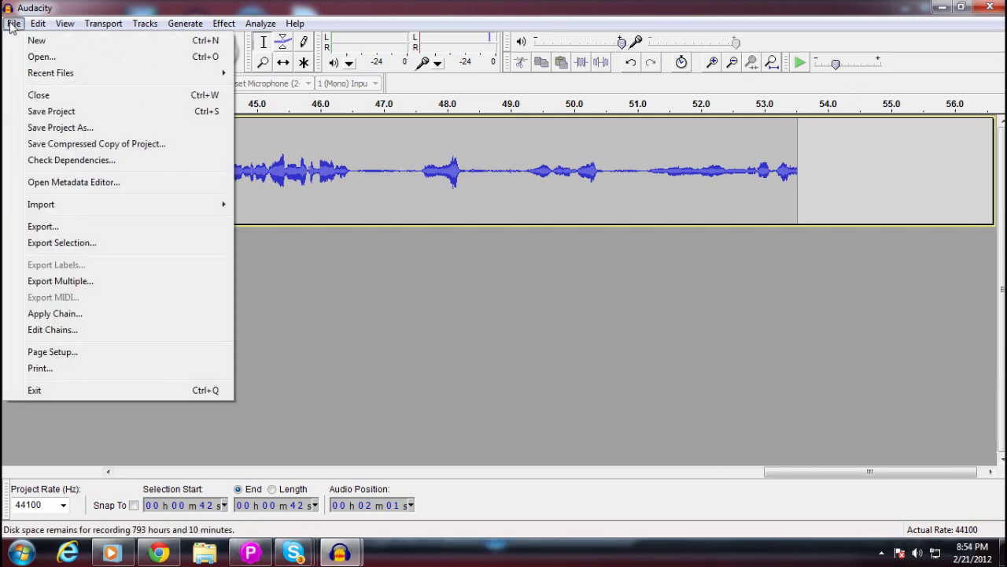
# Export the commentary to the Desktop as MP3 'My First Commentary', accepting blank metadata
pyautogui.click(540, 286)
pyautogui.click(12, 25)
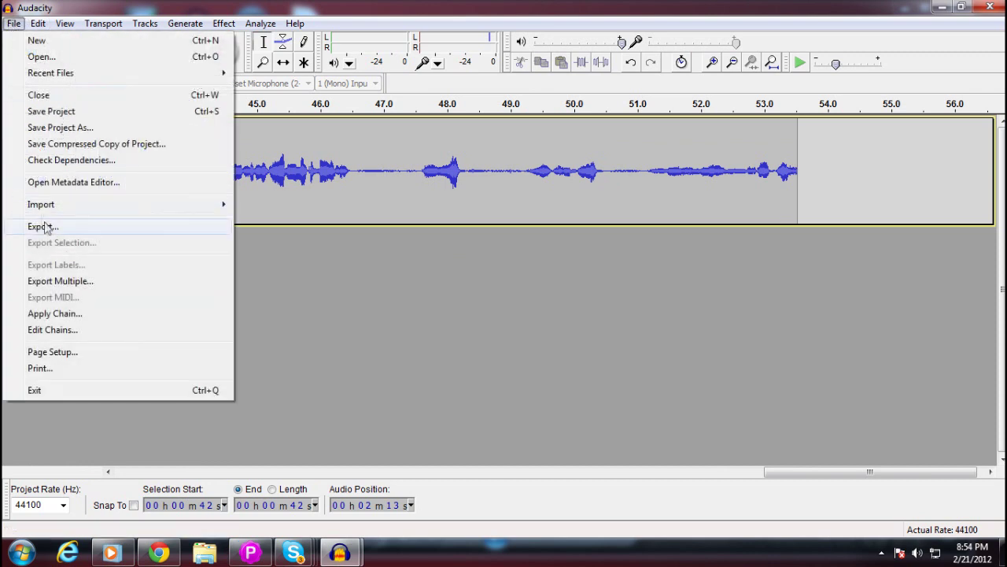
pyautogui.click(46, 227)
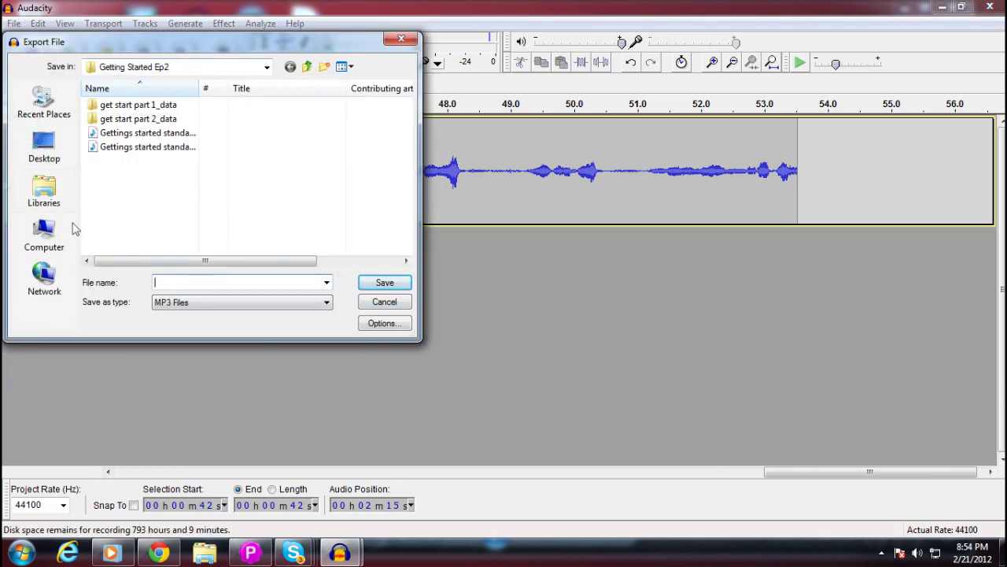
pyautogui.click(44, 148)
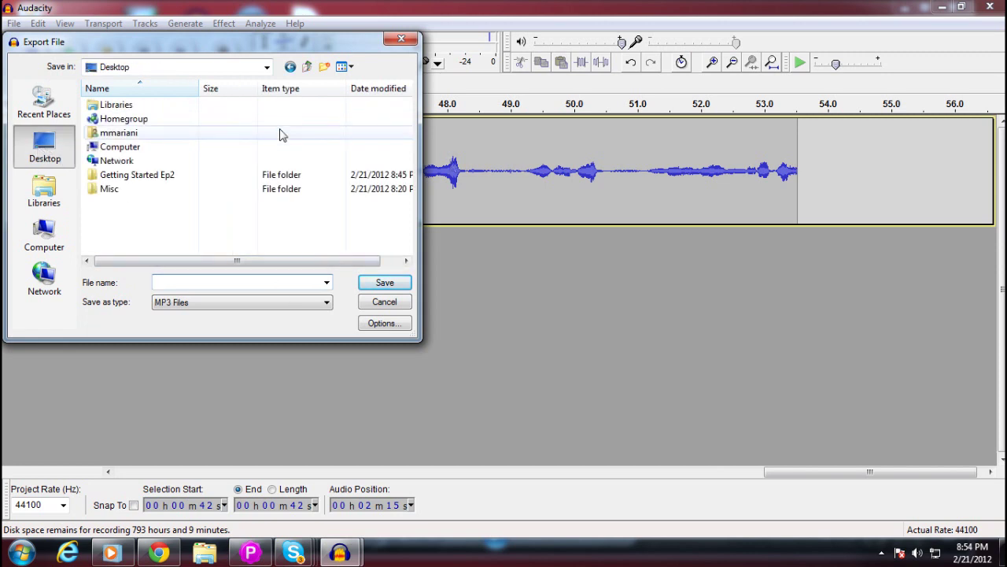
pyautogui.write('My Gi')
pyautogui.write('rst Com')
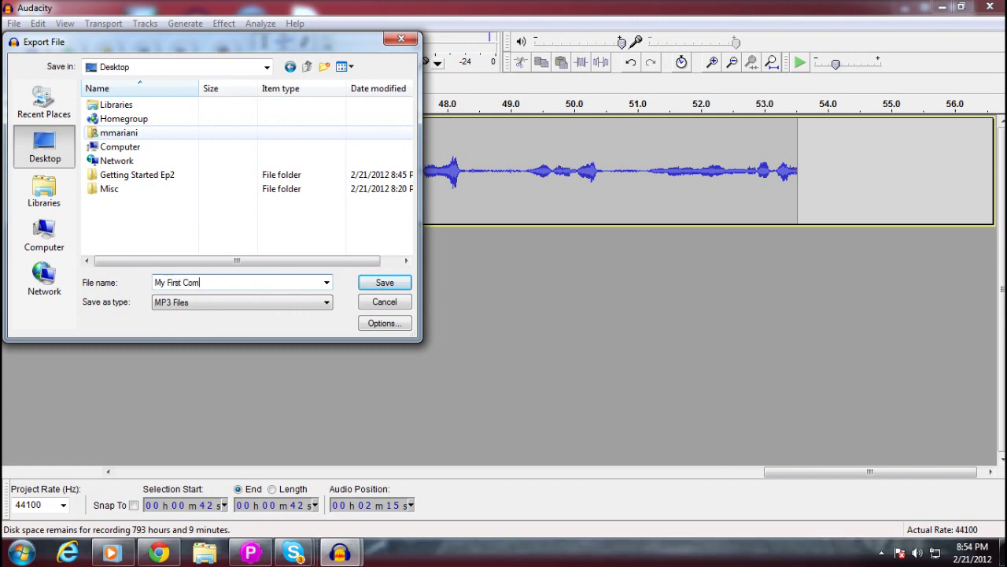
pyautogui.write('menta')
pyautogui.write('ry')
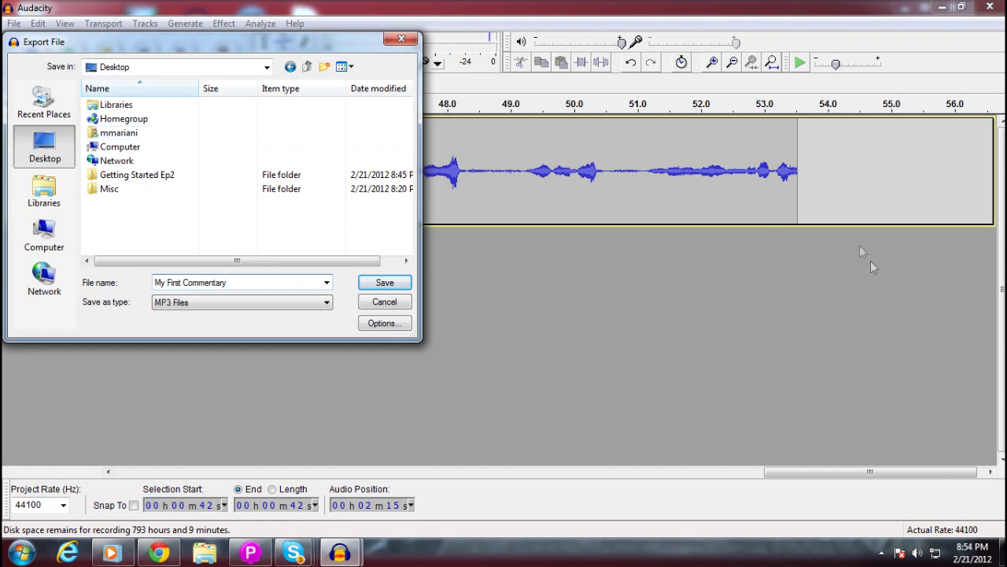
pyautogui.click(384, 283)
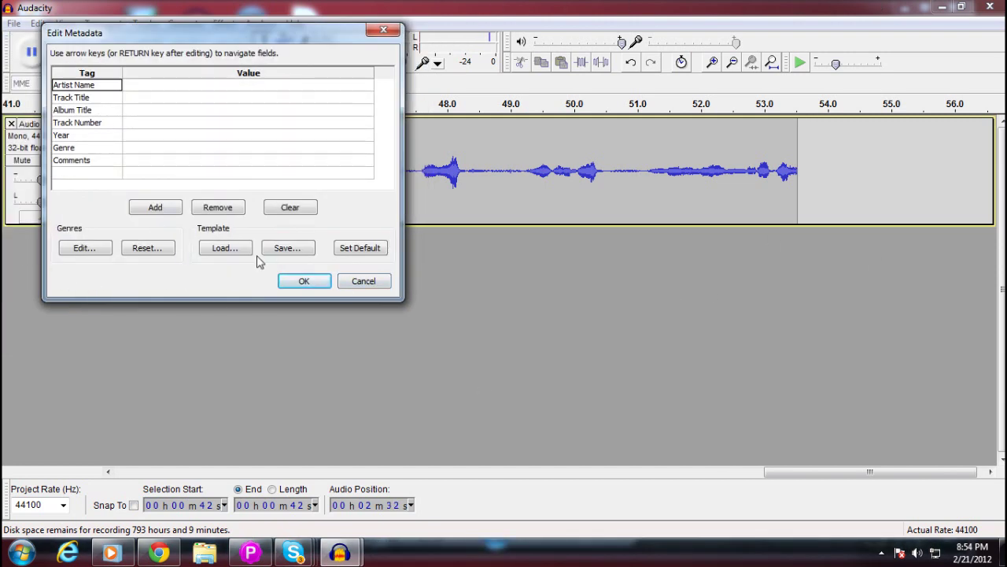
pyautogui.click(303, 281)
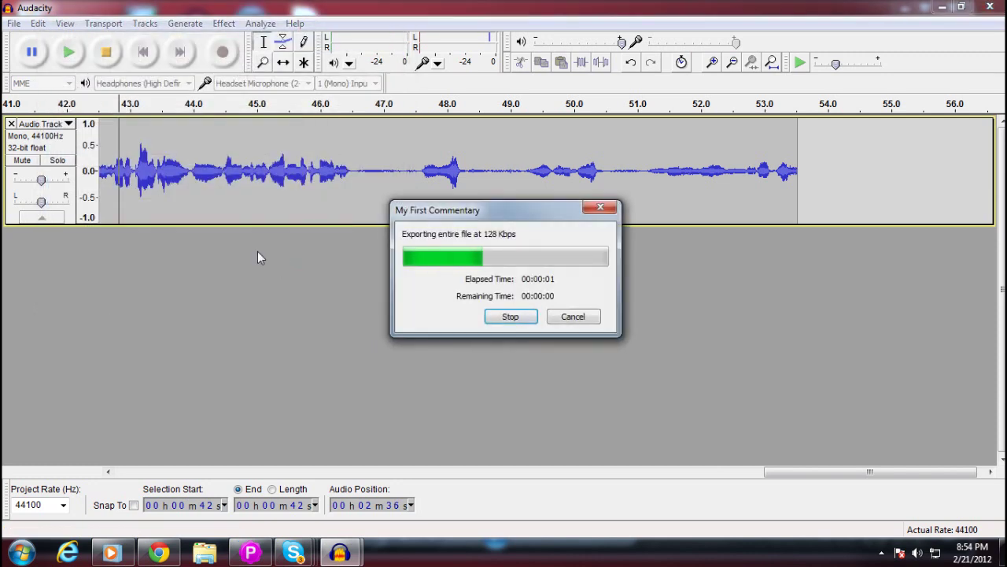
# Minimize Audacity and the gameplay video player to reveal the 'My First Commentary' MP3 on the desktop
pyautogui.click(943, 8)
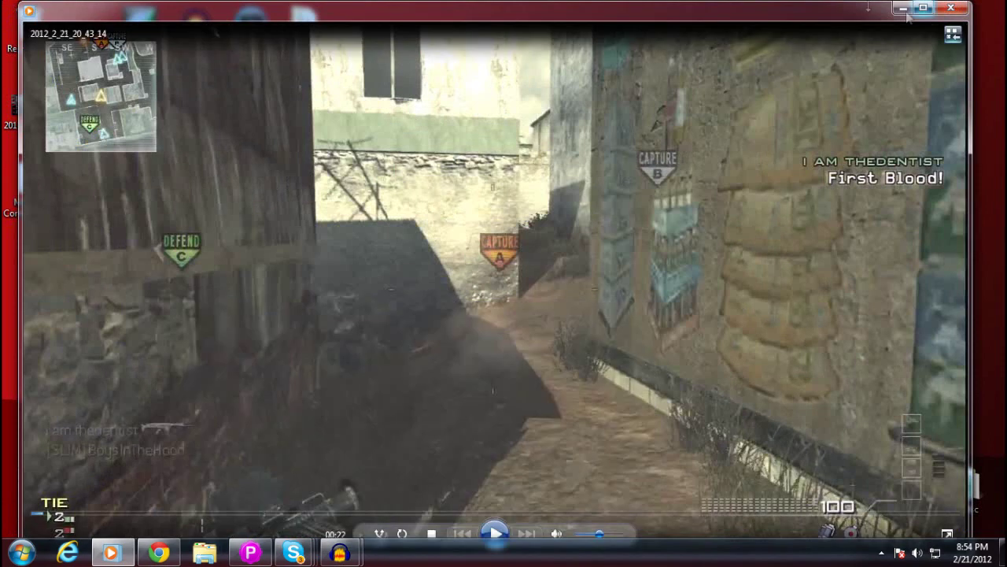
pyautogui.click(951, 8)
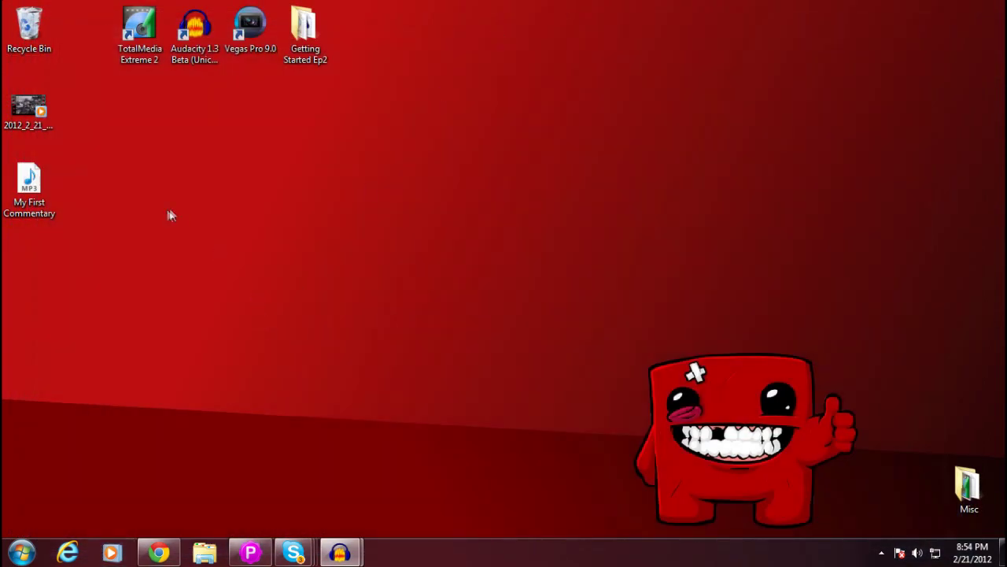